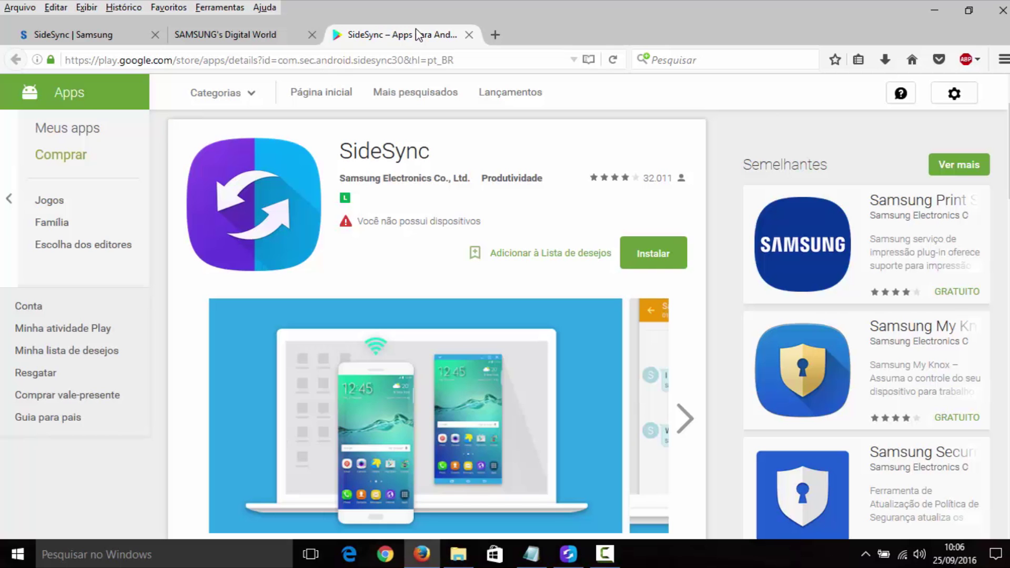
- Close the SideSync product page and the Samsung download page, and minimize the browser
click(104, 39)
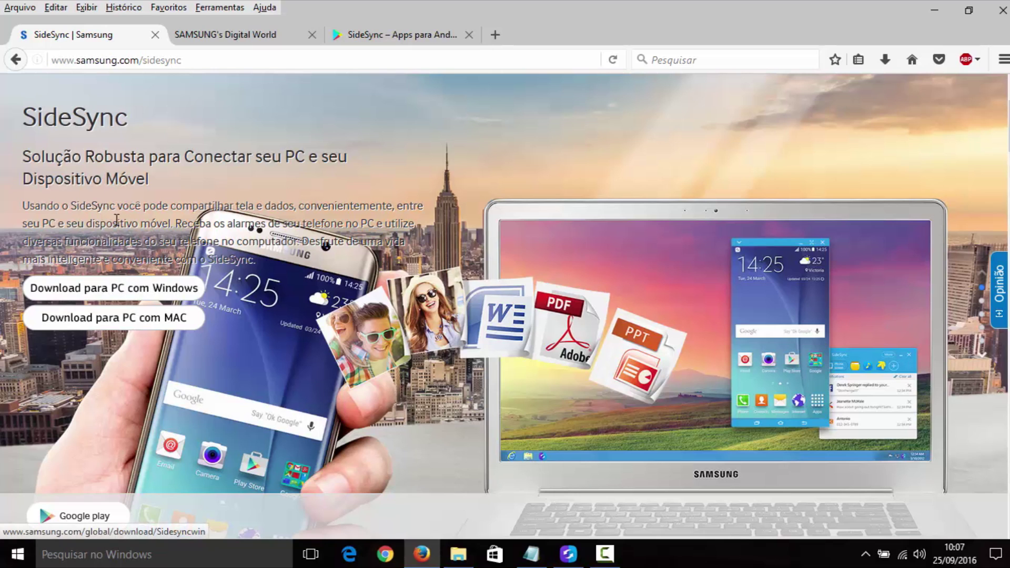
click(261, 38)
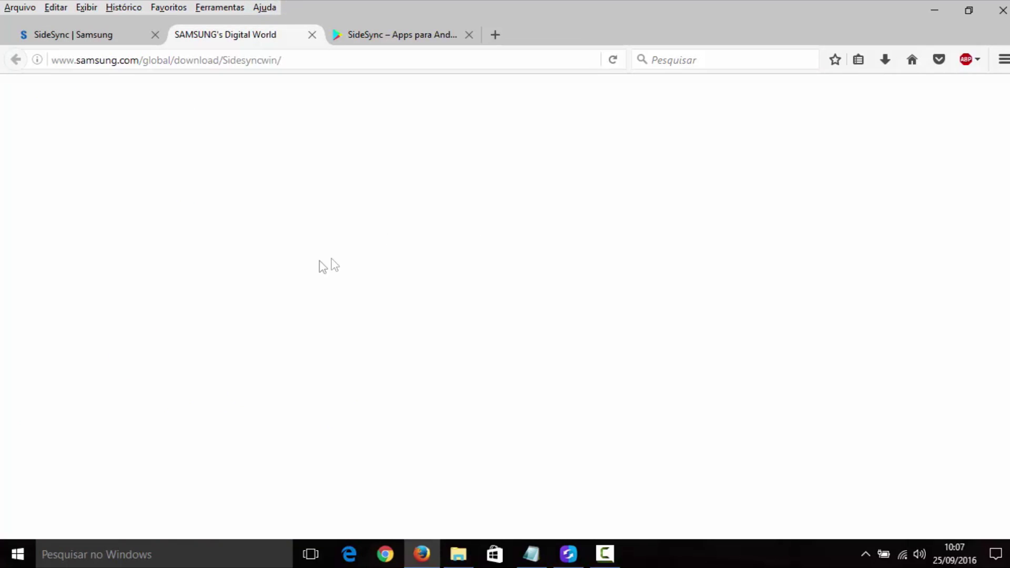
click(154, 34)
click(153, 35)
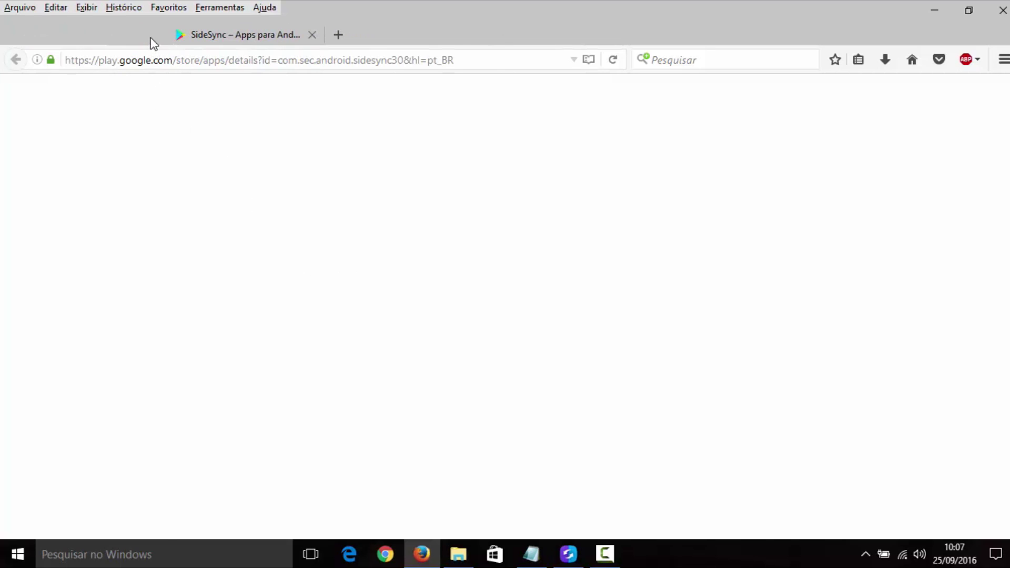
click(935, 12)
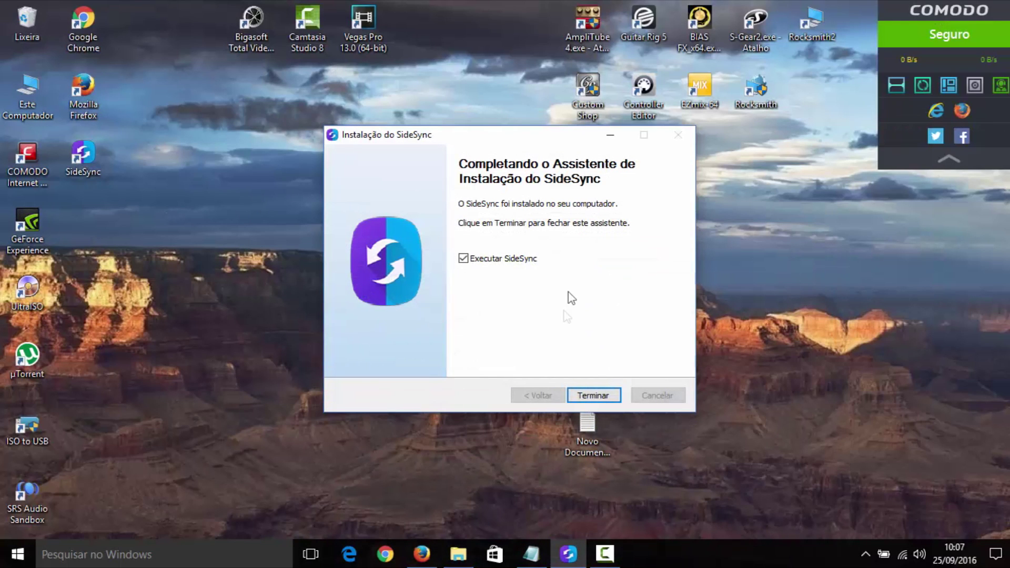
- Finish the SideSync installation with the run option enabled, and start SideSync's search for available devices
click(601, 399)
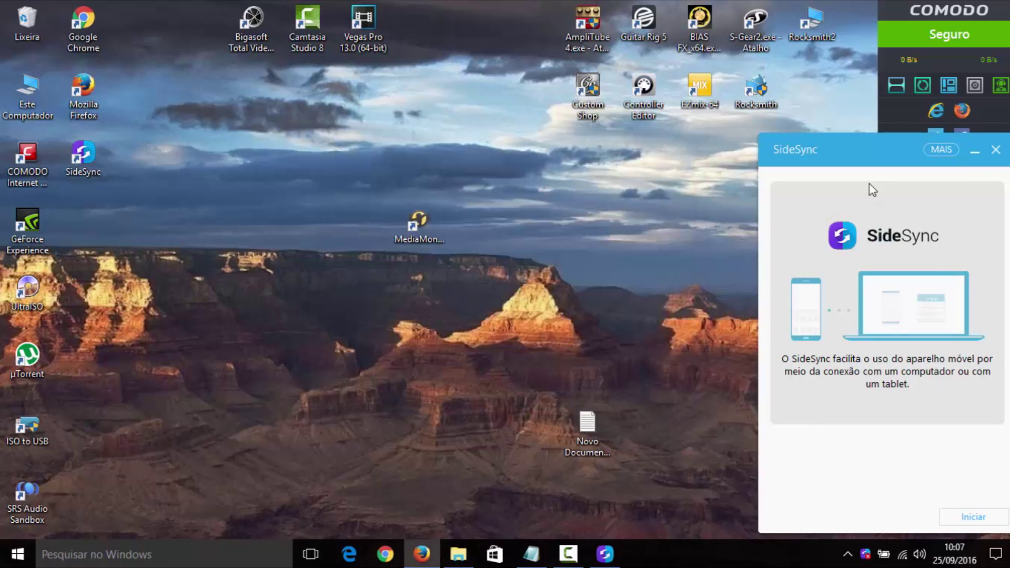
drag(866, 151, 430, 123)
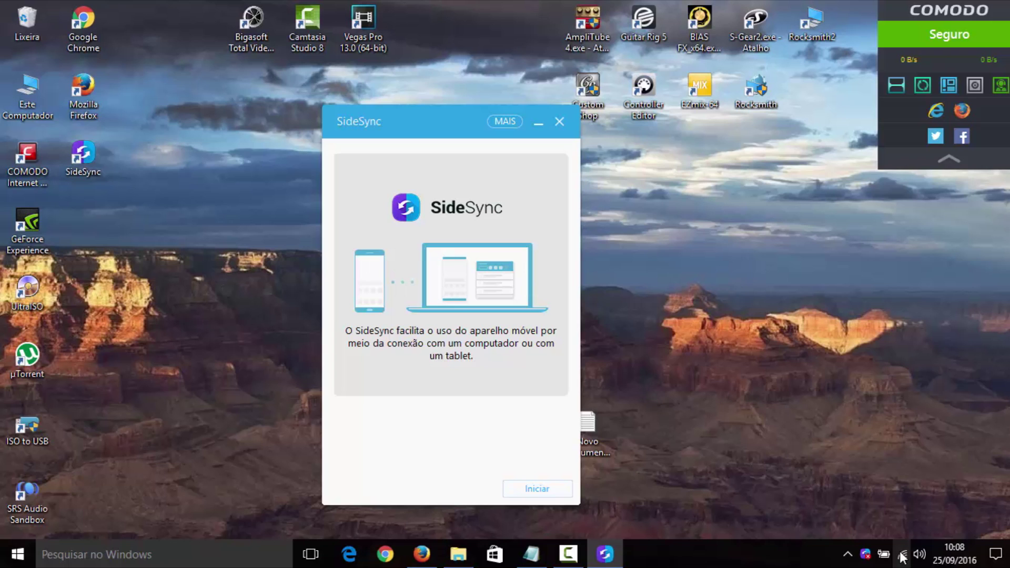
click(543, 494)
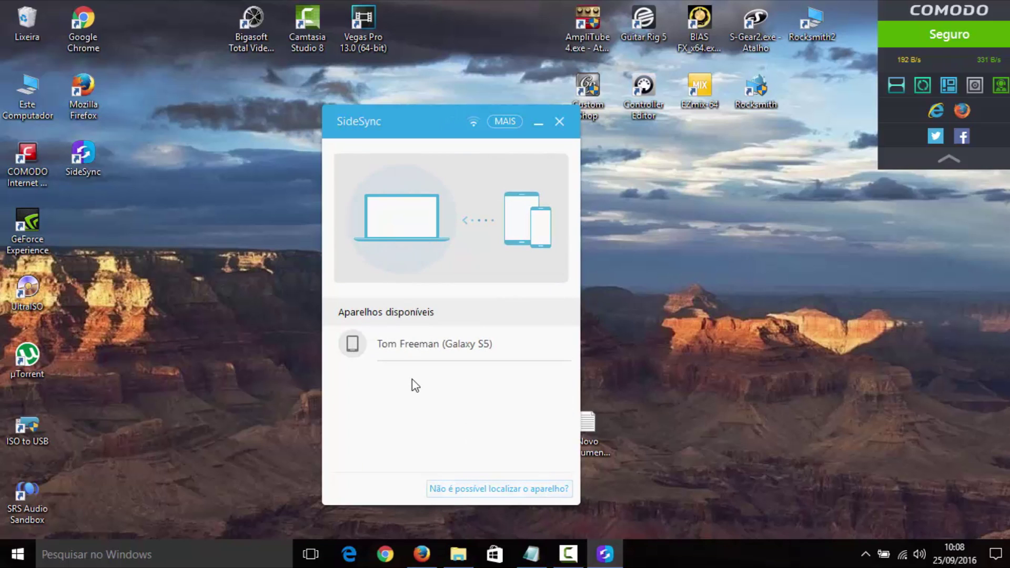
- Try to connect the PC to the available Galaxy S5 over Wi-Fi
click(413, 344)
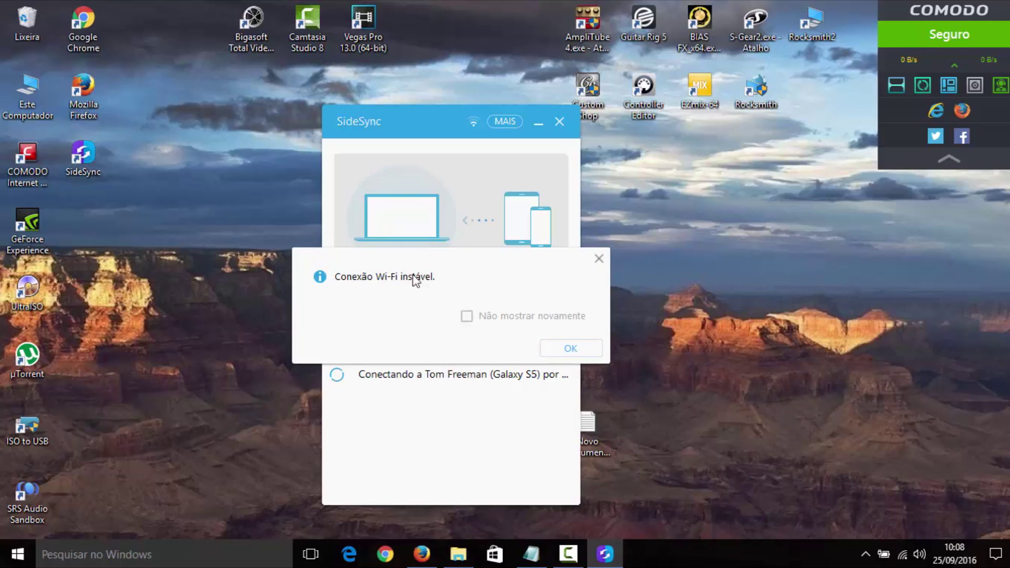
click(566, 349)
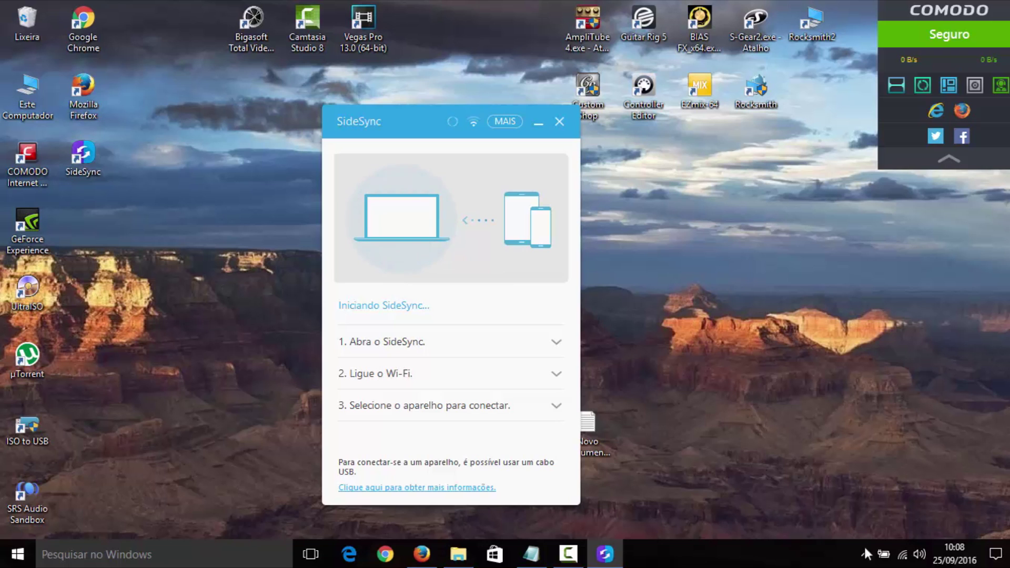
- Check the computer's Wi-Fi connection and SideSync's instructions for opening the app on the phone
click(902, 555)
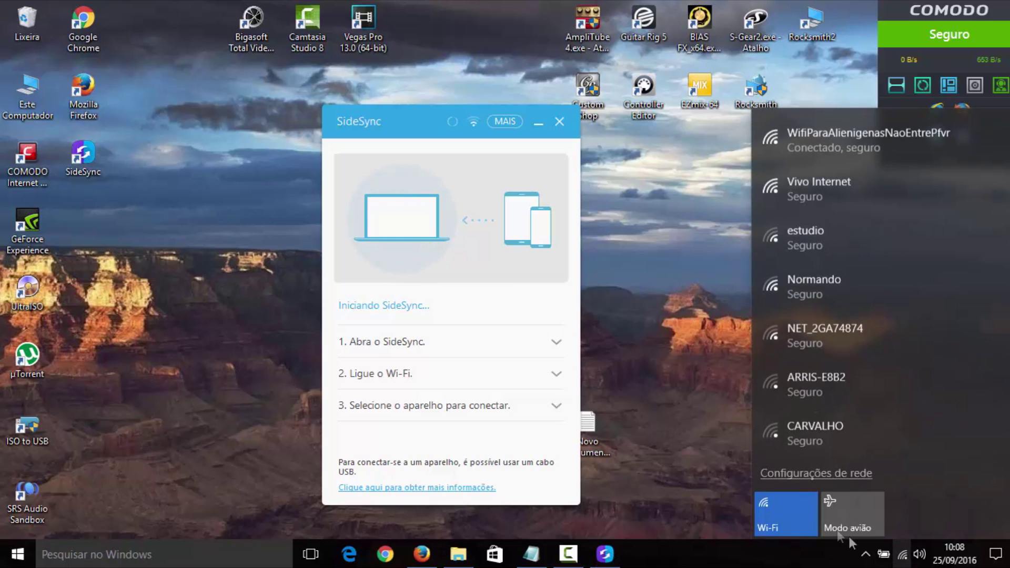
click(671, 428)
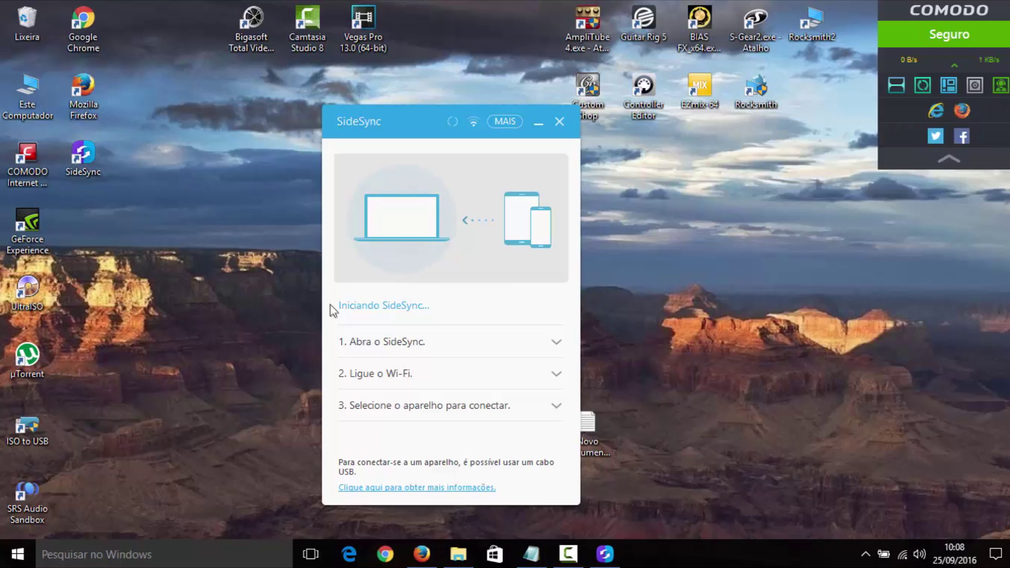
click(428, 342)
click(427, 343)
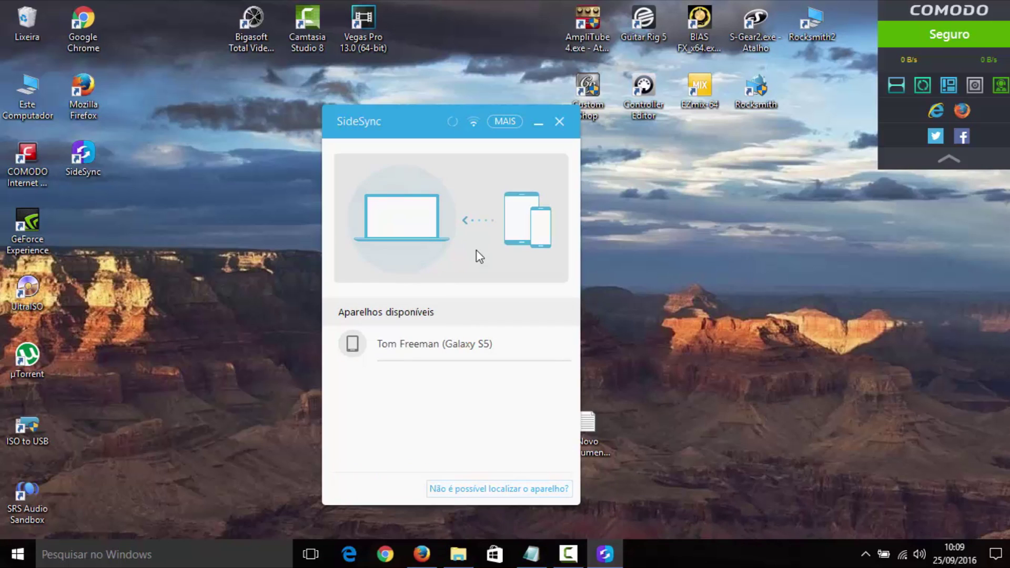
- Connect to the Galaxy S5 and open its mirrored phone screen, accepting the permissions notice
click(411, 341)
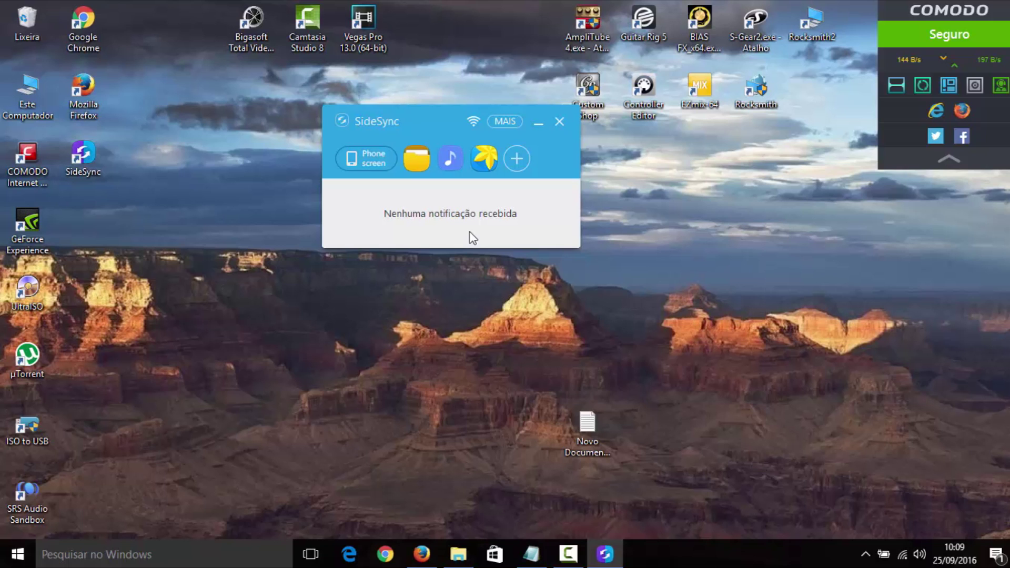
click(372, 169)
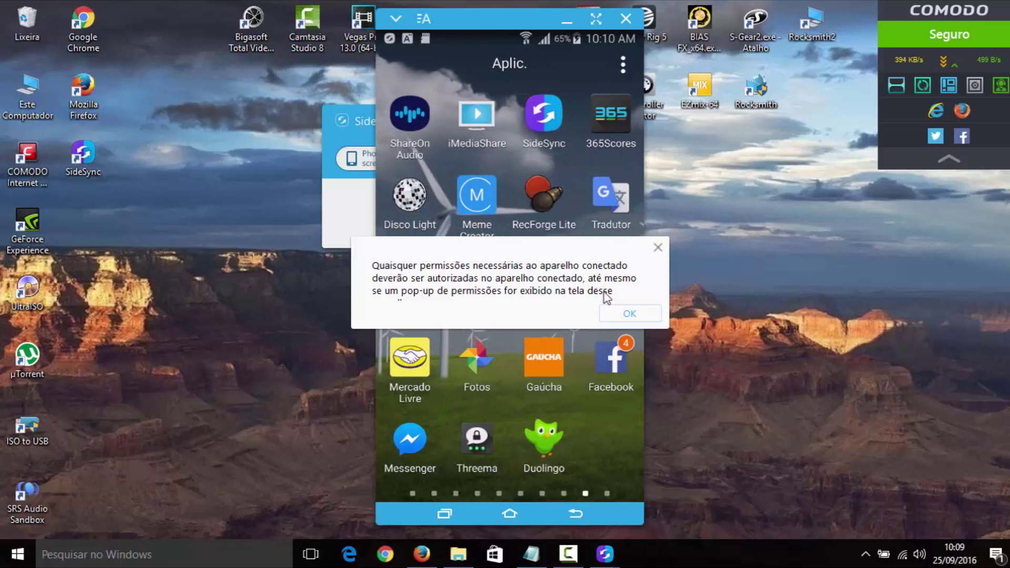
click(626, 313)
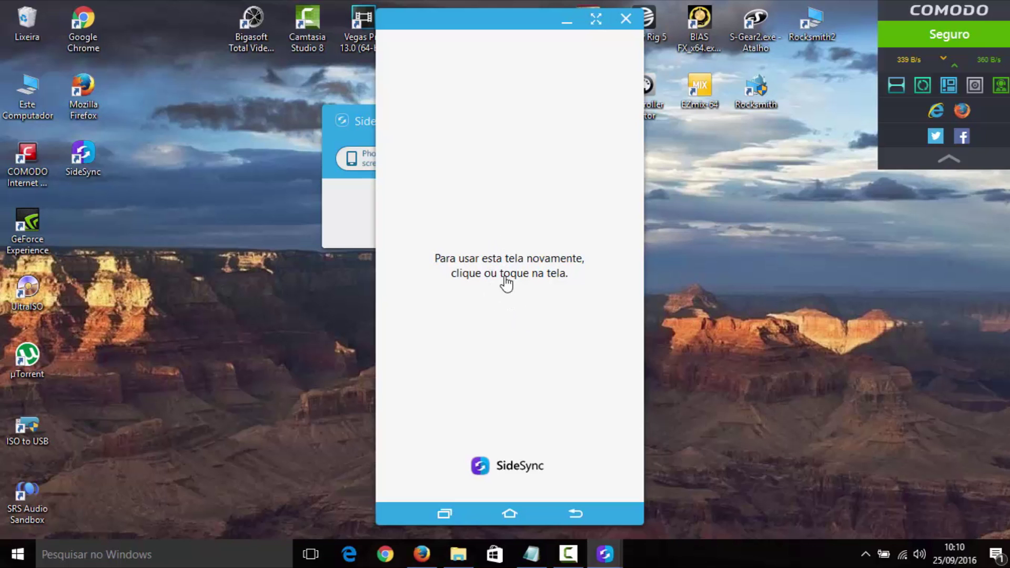
- Reposition the mirrored phone window on the desktop and reactivate the phone screen in it
drag(494, 18, 274, 28)
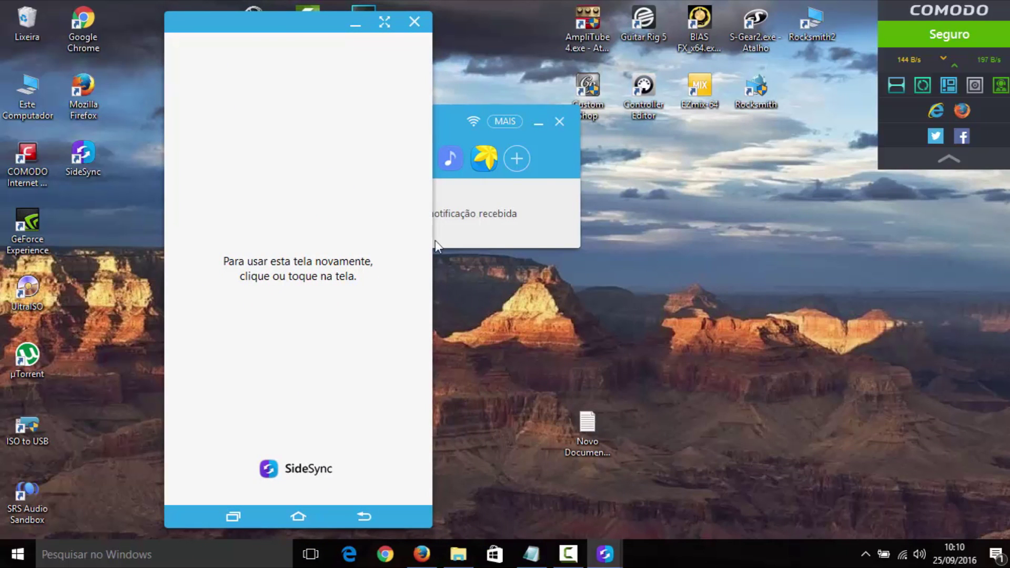
click(308, 290)
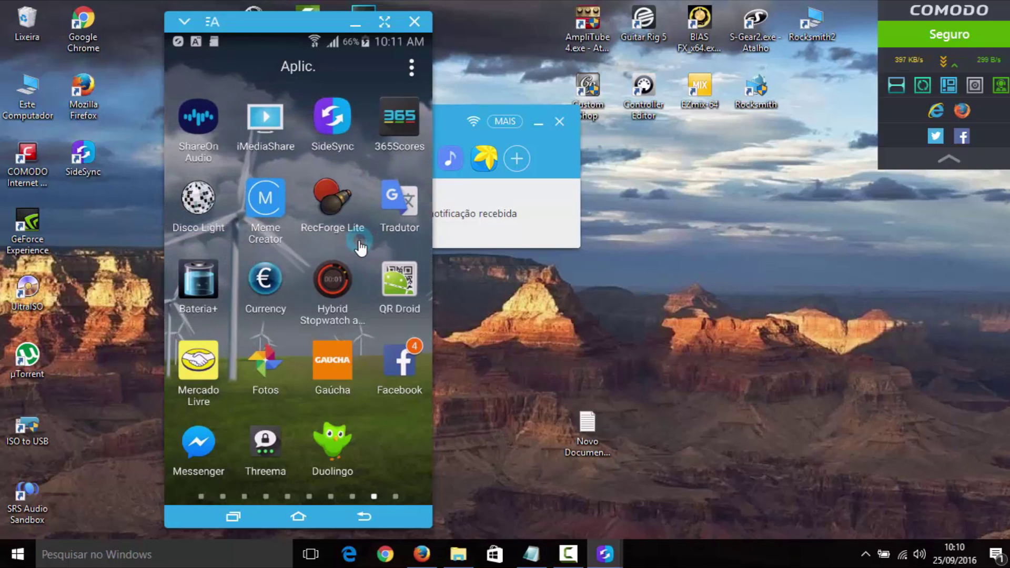
click(295, 232)
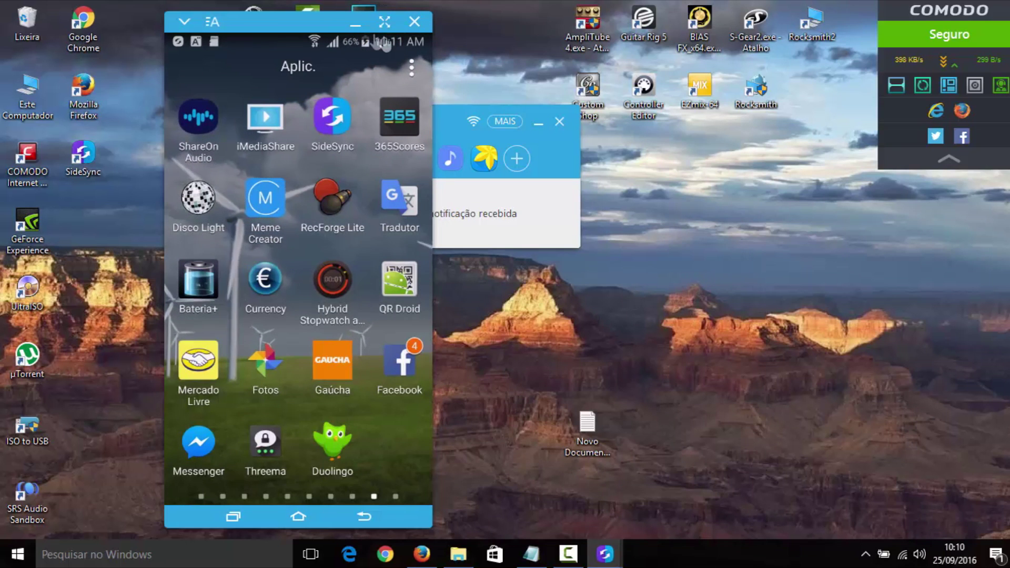
- View the mirrored phone in full screen, and return it to its window
click(384, 21)
click(579, 53)
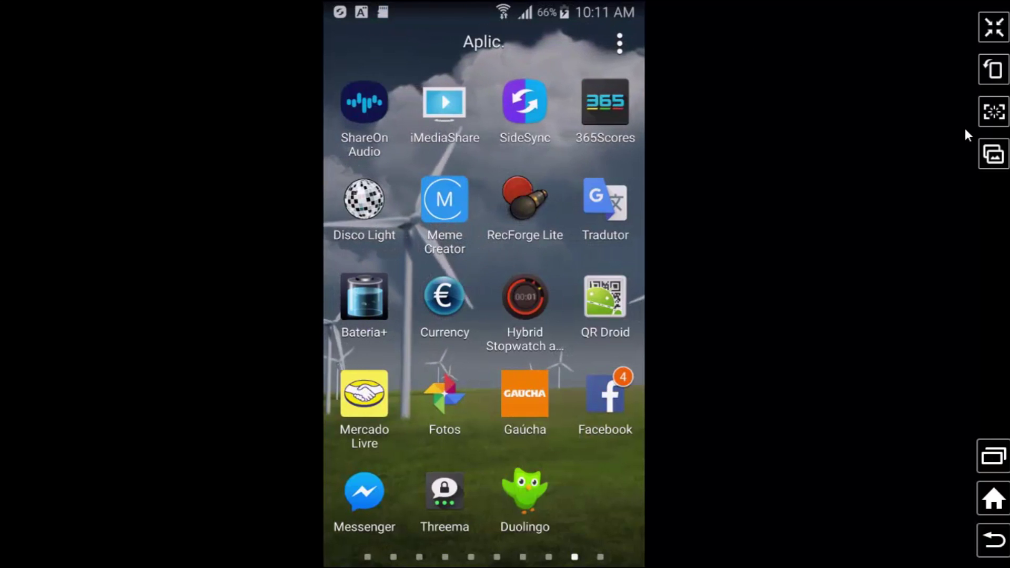
click(994, 155)
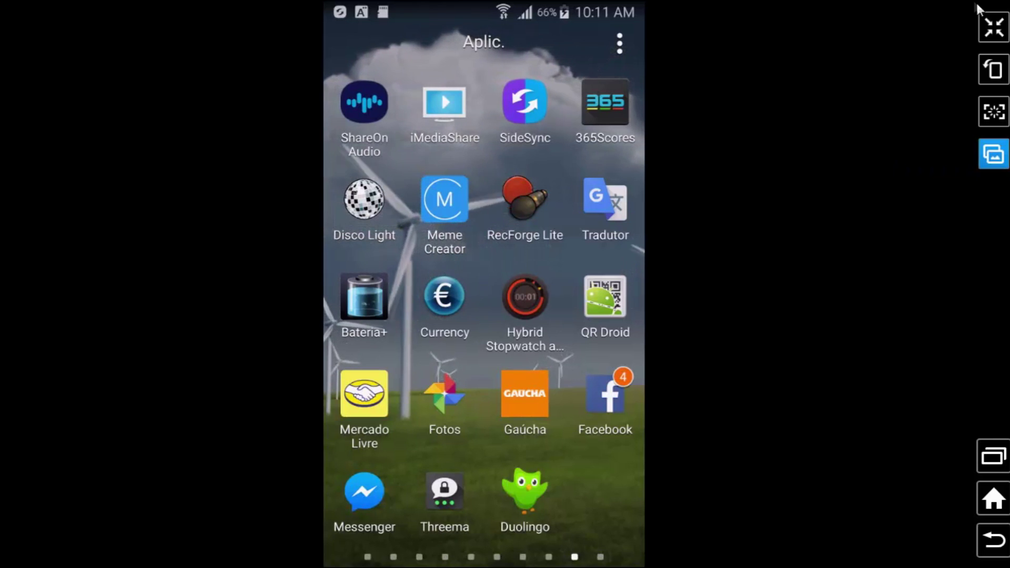
click(993, 30)
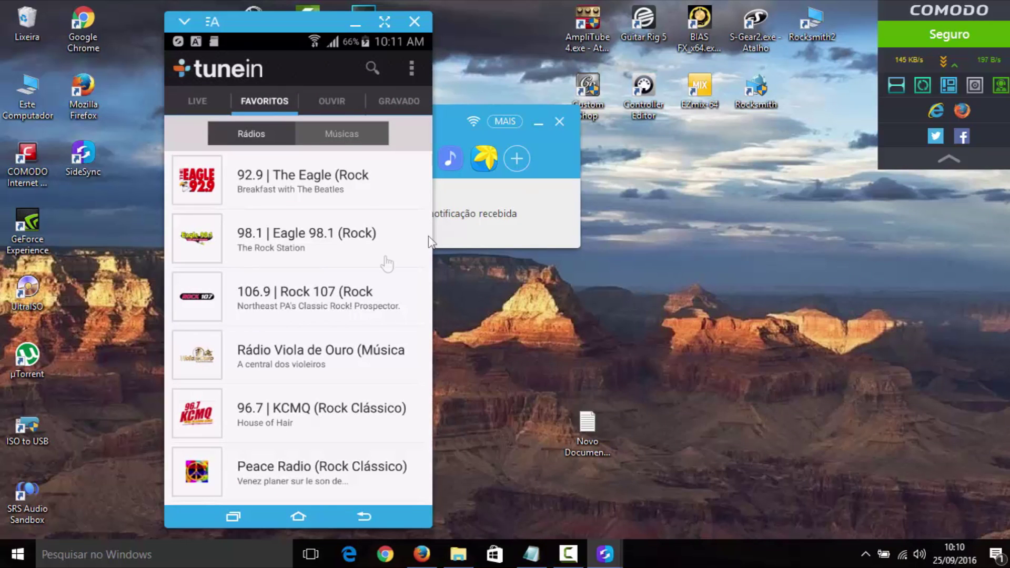
- Play the 92.9 The Eagle station from the TuneIn favourites, and pause the playback
click(288, 193)
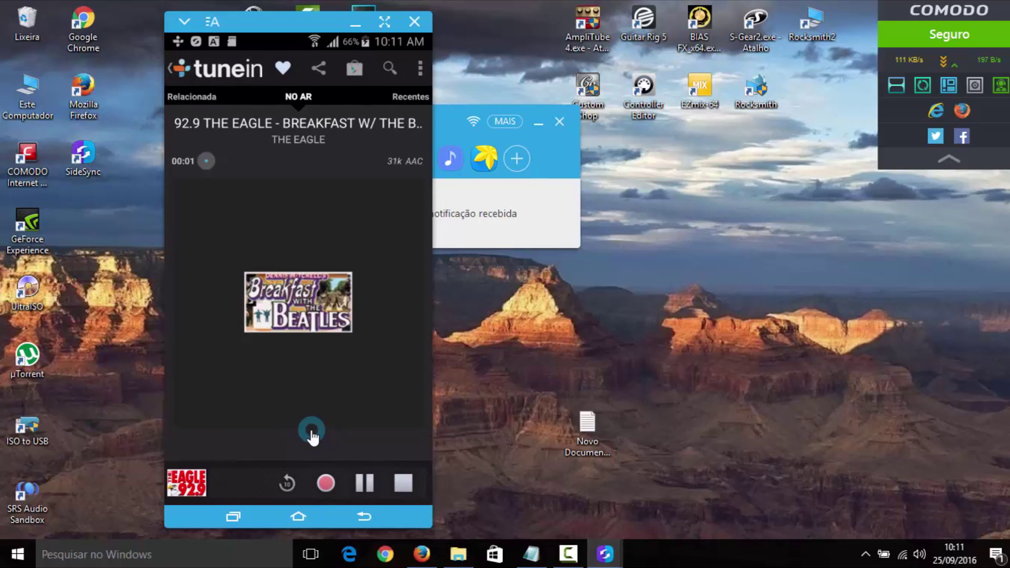
click(365, 488)
click(389, 60)
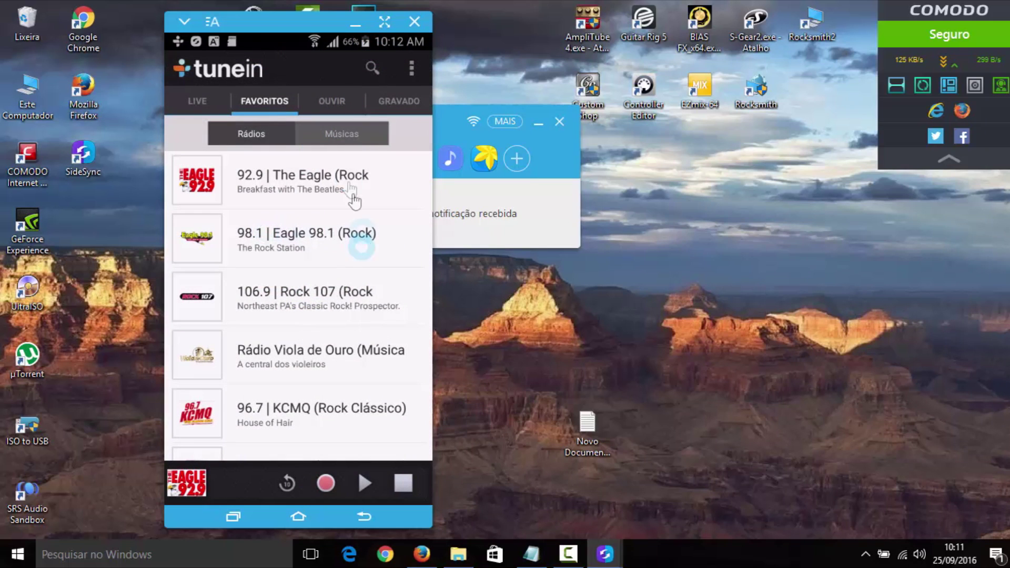
- Close the mirrored phone screen and the SideSync panel, and exit SideSync completely so it stops running in the background
click(418, 23)
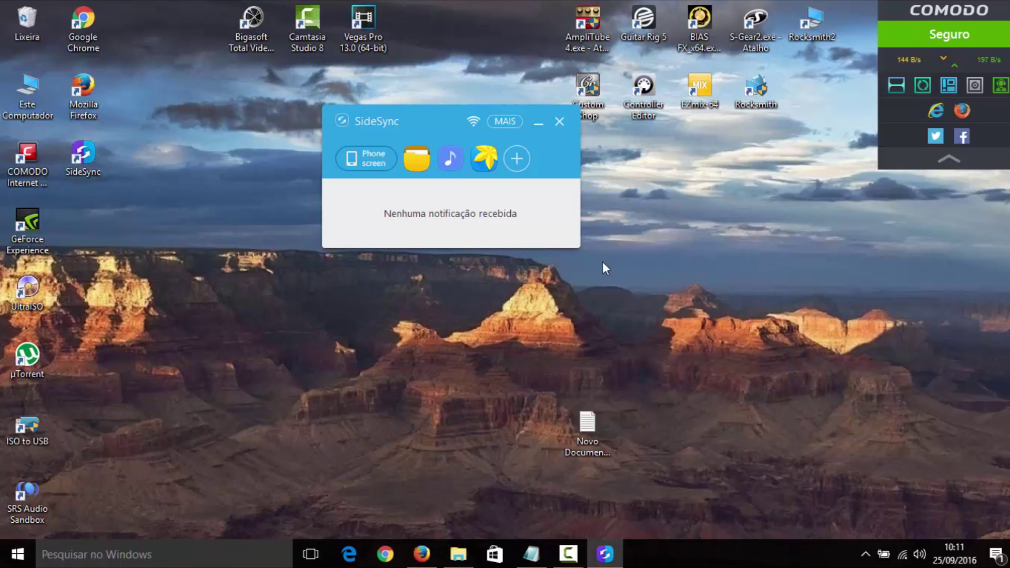
click(559, 122)
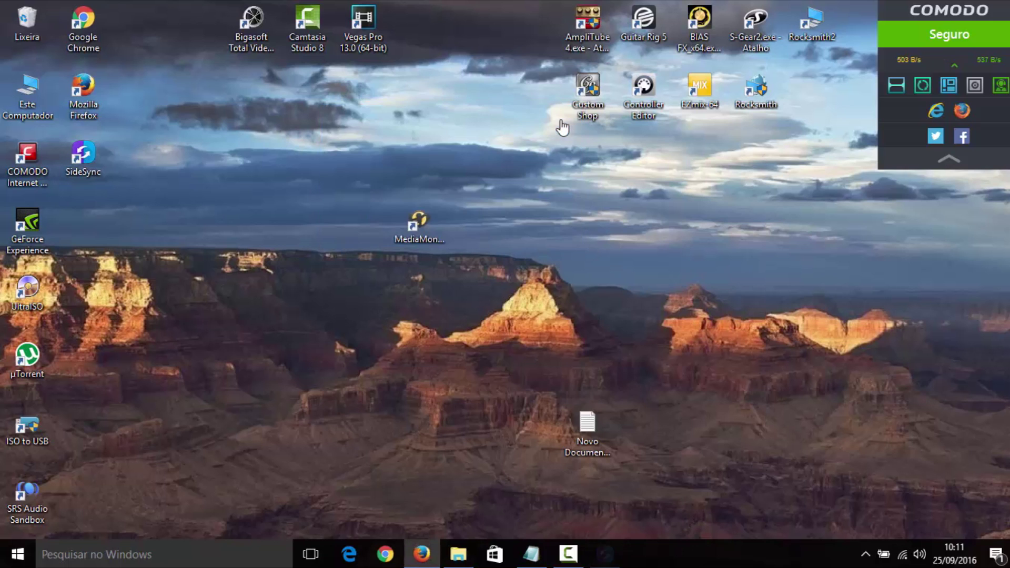
click(865, 554)
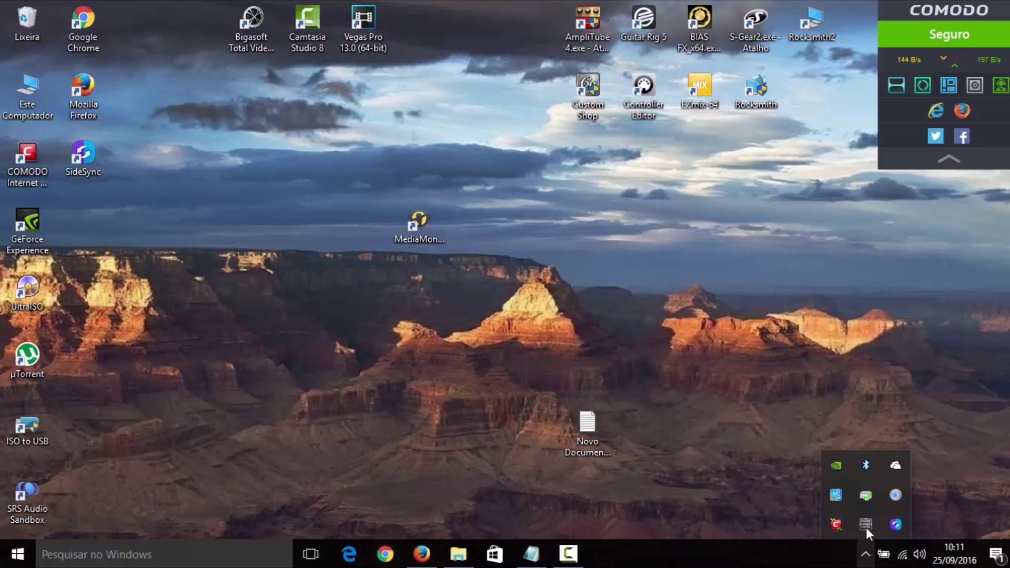
right_click(898, 525)
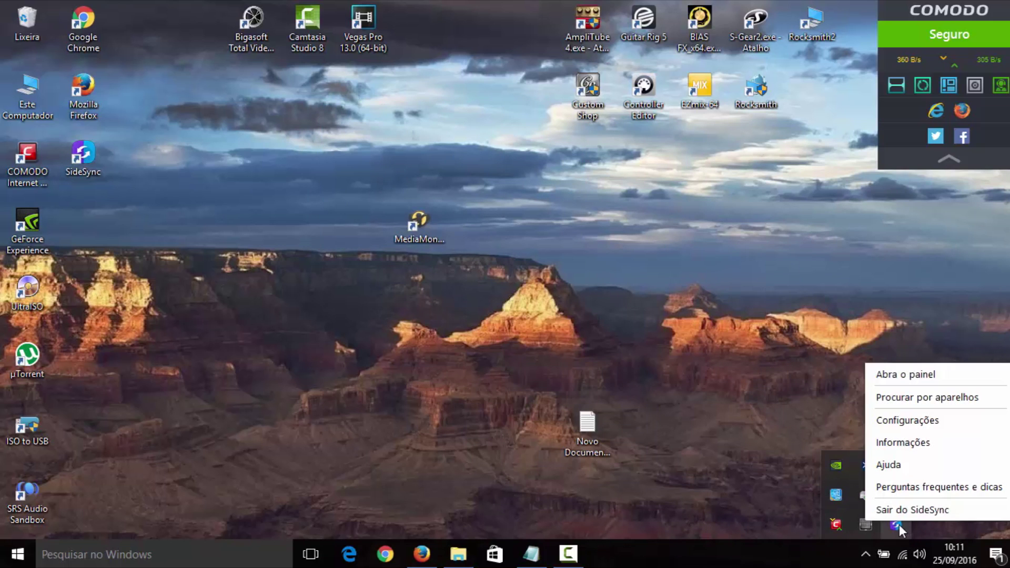
click(898, 513)
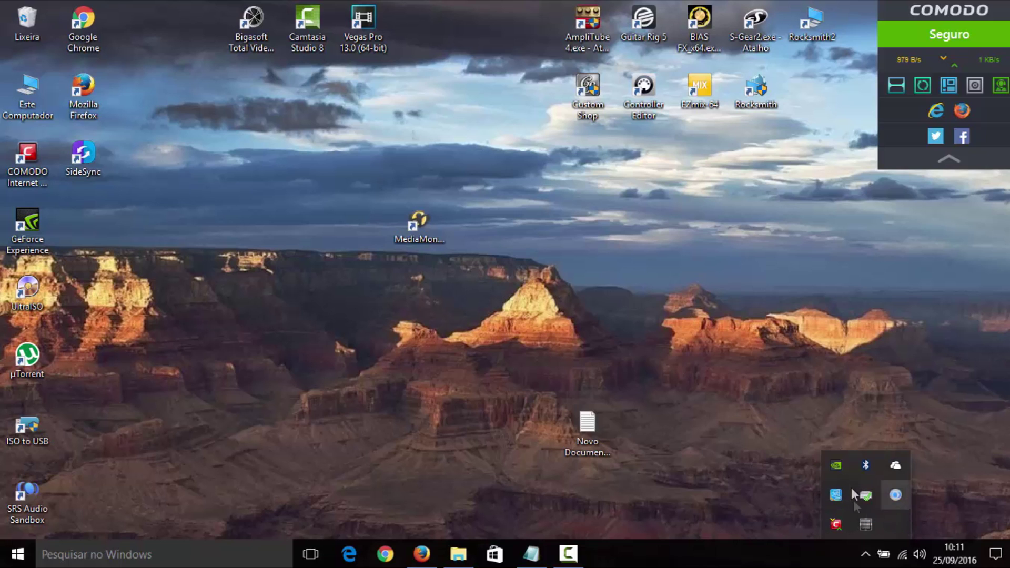
click(457, 421)
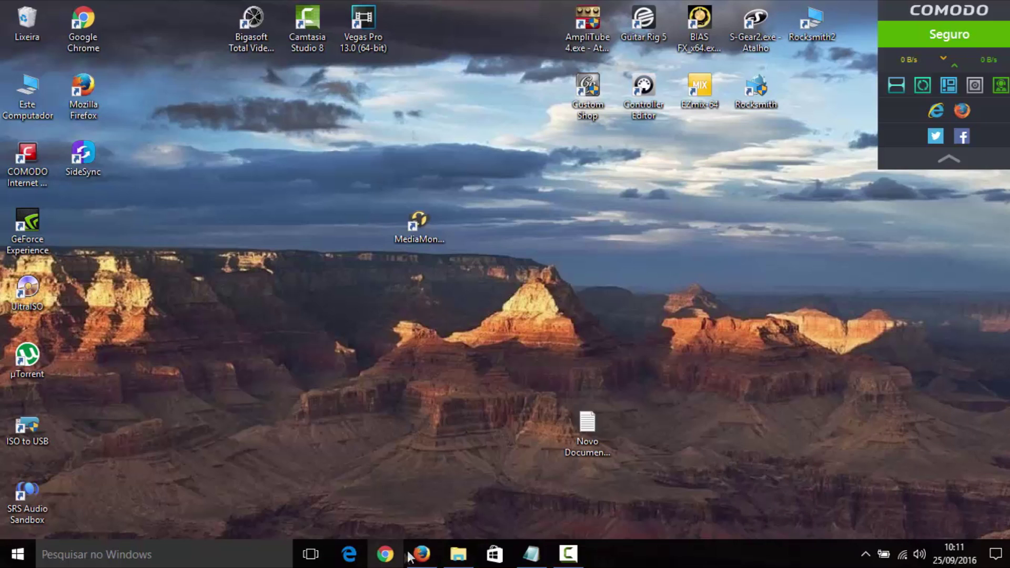